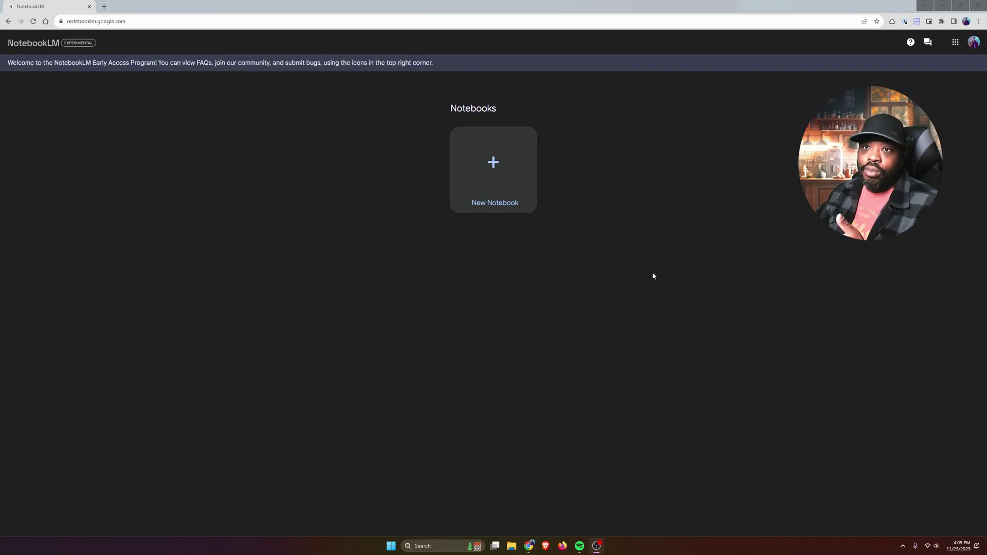
Create a new notebook titled 'NotebookLM-Demo' and save it.
{"action": "left_click", "coordinate": [494, 172]}
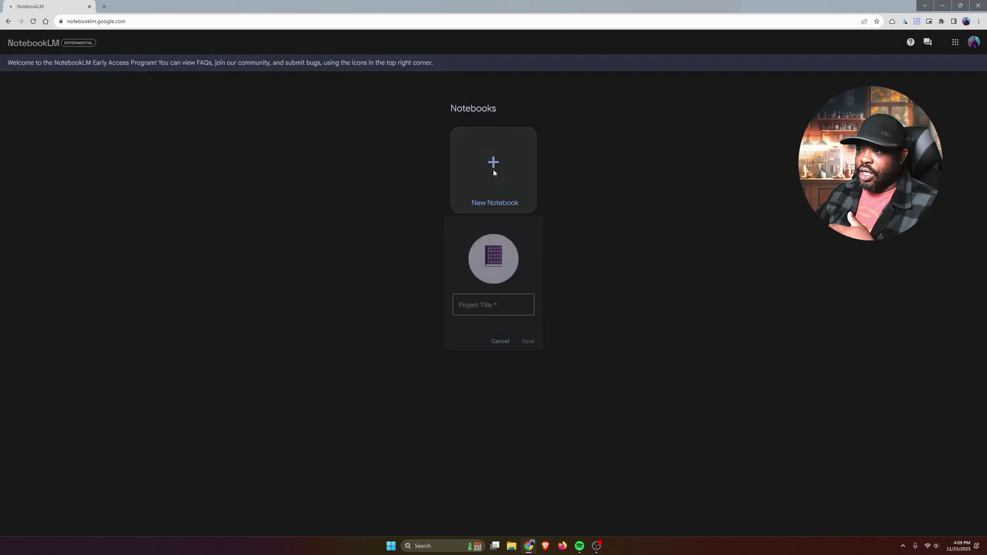
{"action": "left_click", "coordinate": [509, 307]}
{"action": "type", "text": "Note"}
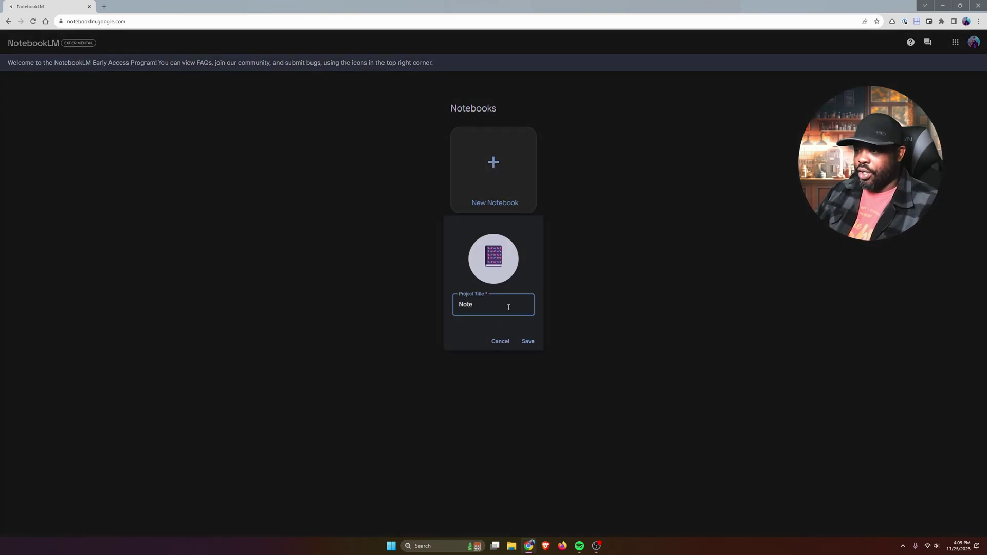
{"action": "type", "text": "bookLM-Demo"}
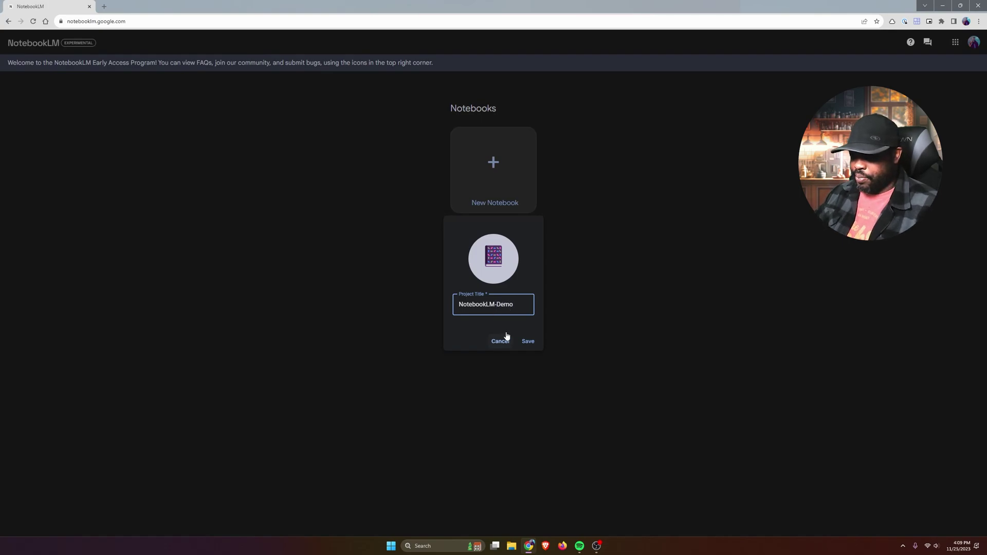
{"action": "left_click", "coordinate": [528, 341]}
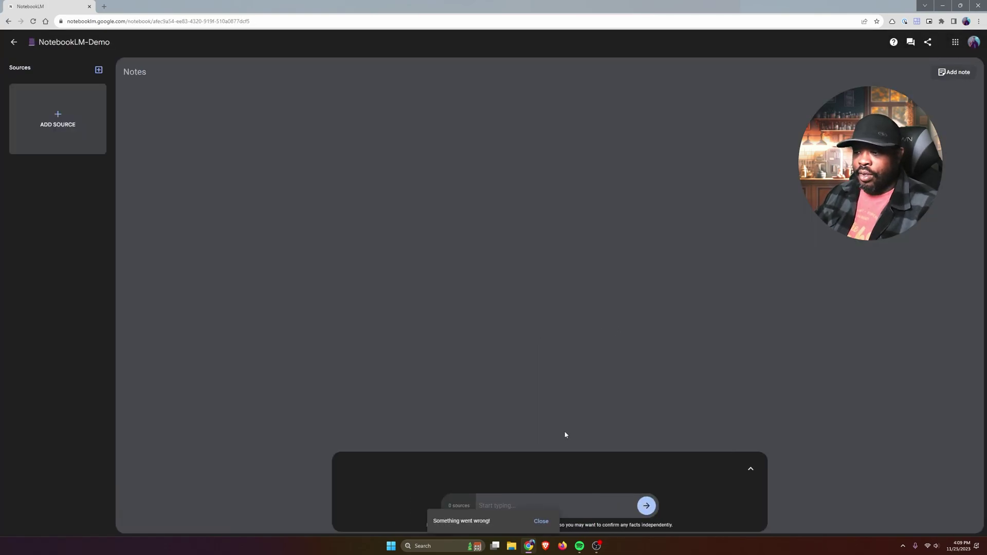
Dismiss the error toast and close the source upload choices, leaving the notebook empty.
{"action": "left_click", "coordinate": [541, 521]}
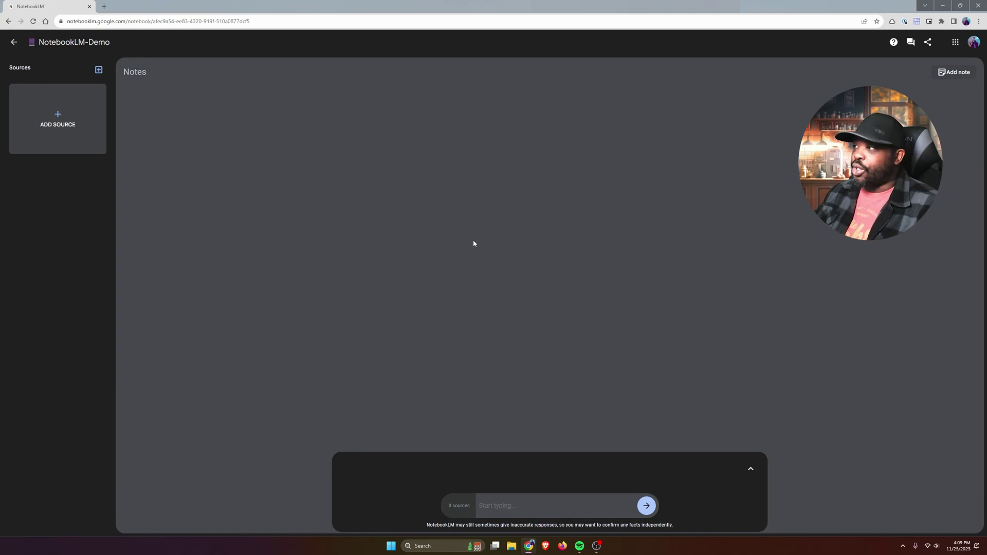
{"action": "left_click", "coordinate": [63, 122]}
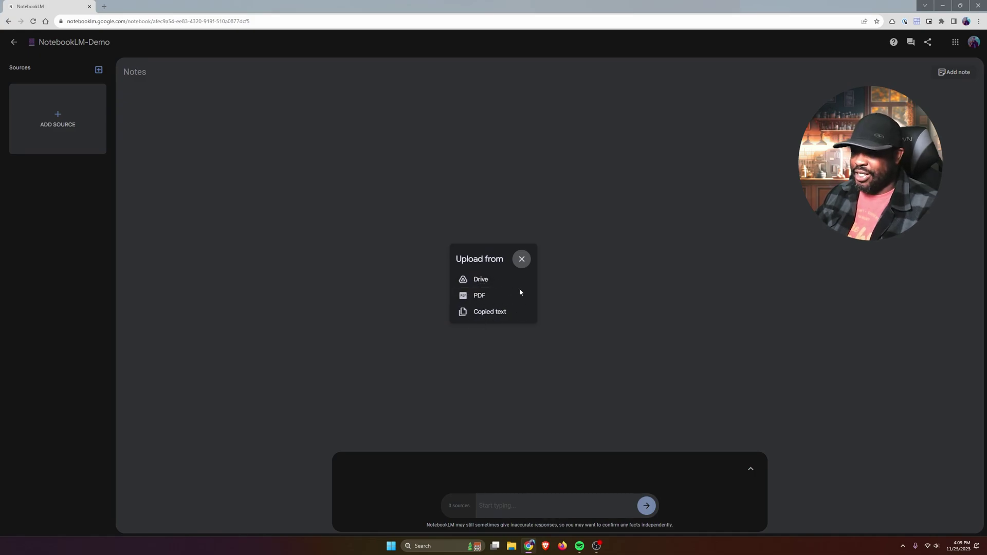
{"action": "left_click", "coordinate": [522, 259]}
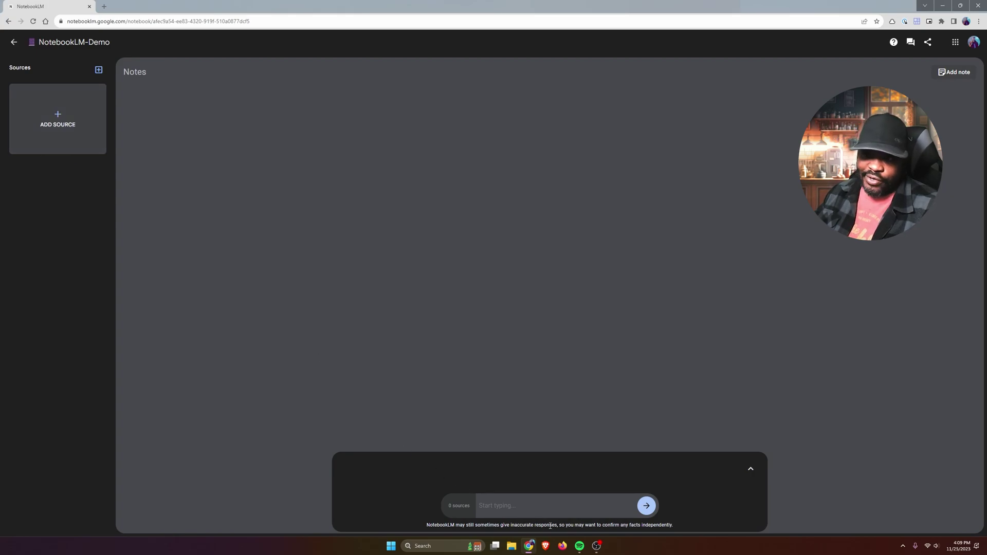
Add a blank trial note and briefly view the source upload choices.
{"action": "left_click", "coordinate": [952, 75]}
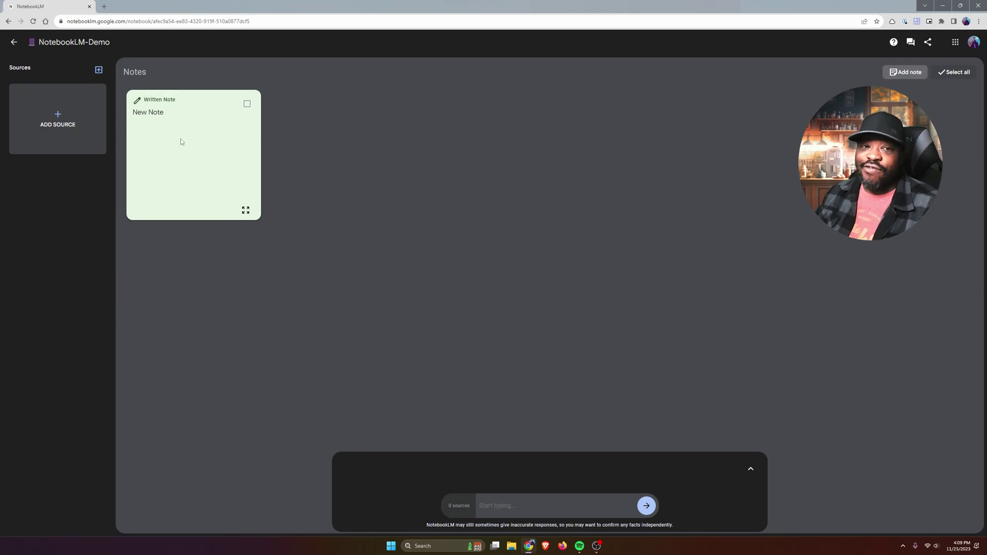
{"action": "left_click", "coordinate": [149, 118]}
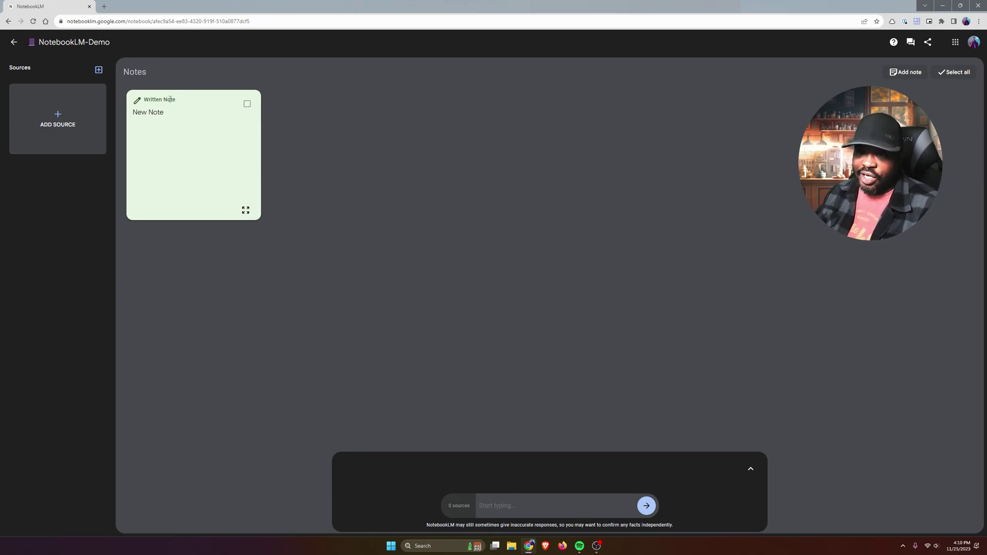
{"action": "left_click", "coordinate": [59, 121]}
{"action": "left_click", "coordinate": [522, 259]}
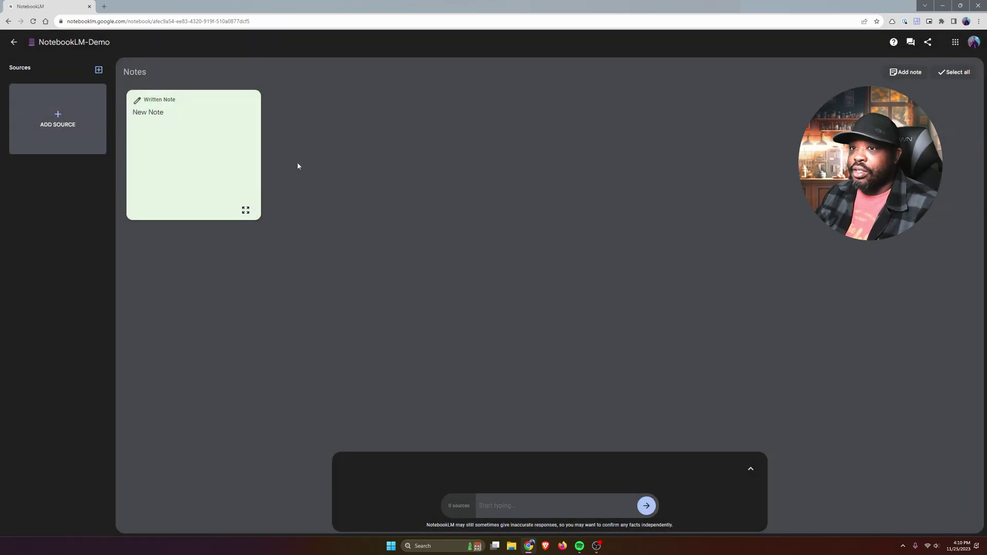
Delete the New Note card so the notebook has no notes.
{"action": "left_click", "coordinate": [246, 104]}
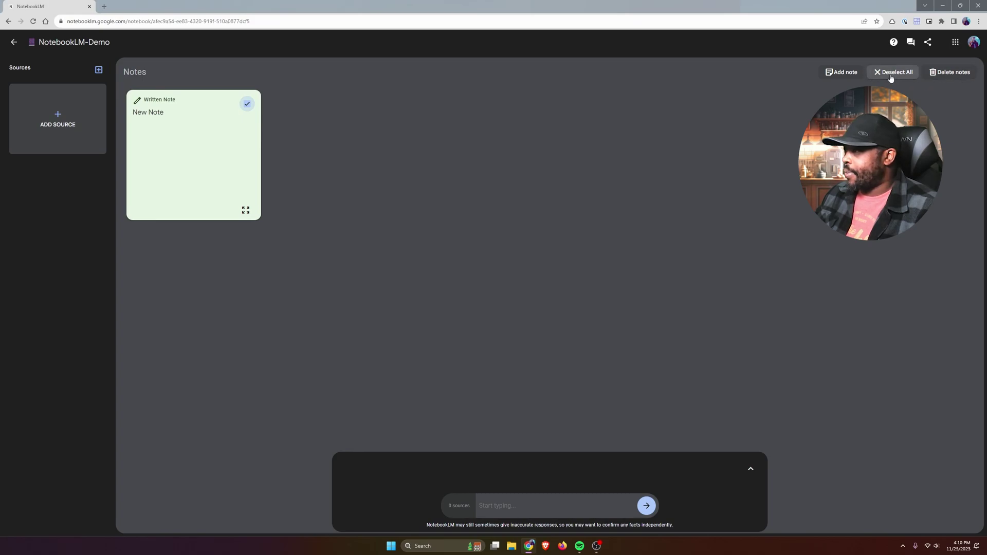
{"action": "left_click", "coordinate": [951, 73]}
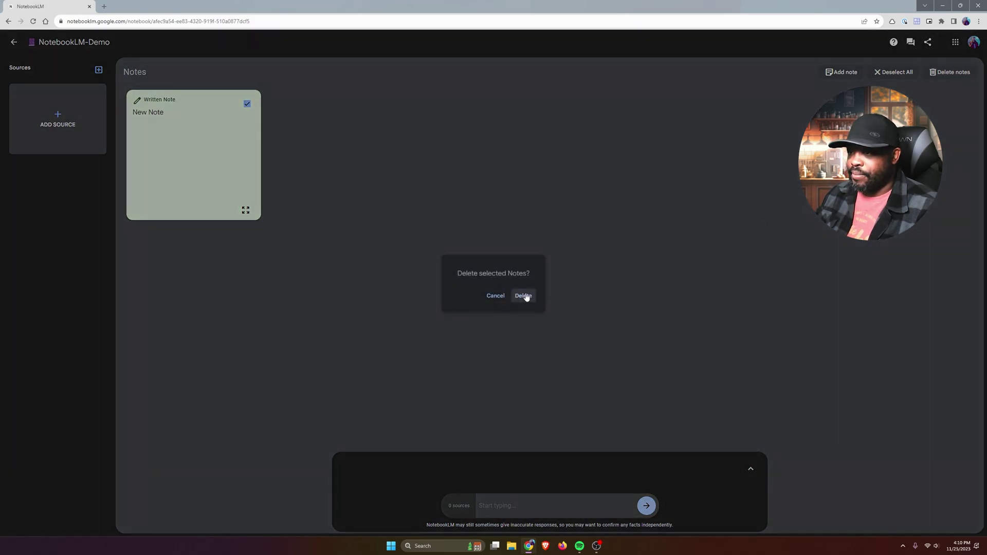
{"action": "left_click", "coordinate": [524, 297]}
Upload Dwarfstars.pdf as a PDF source.
{"action": "left_click", "coordinate": [50, 130]}
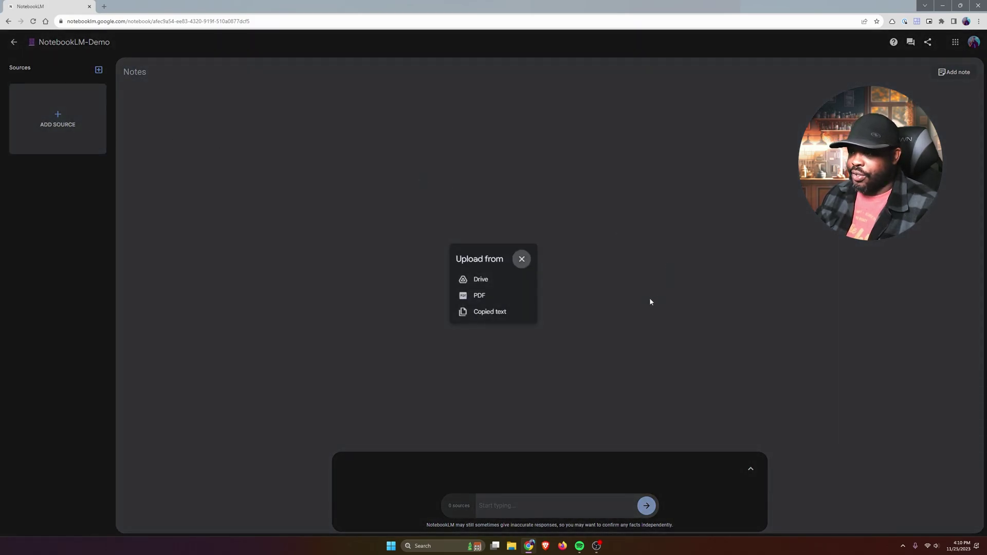
{"action": "left_click", "coordinate": [479, 297]}
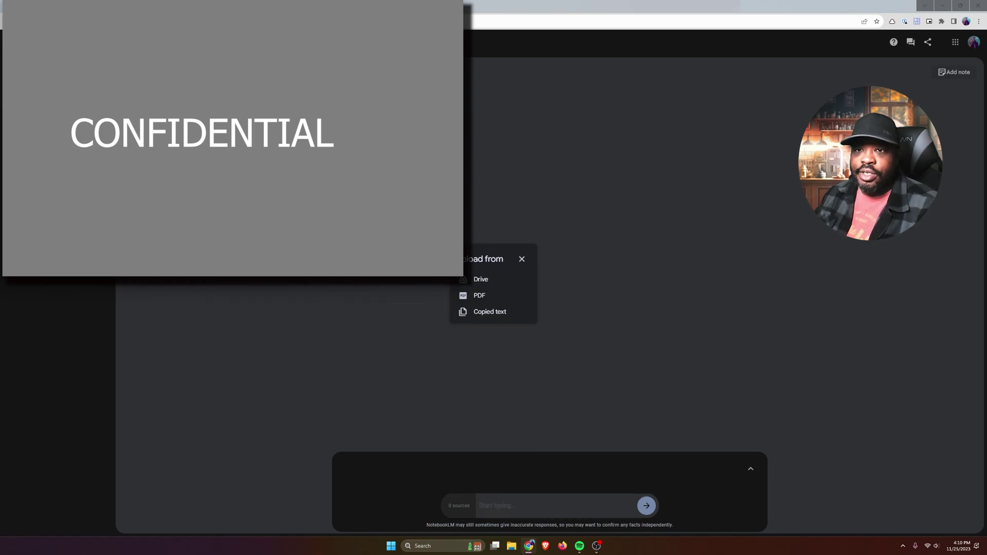
{"action": "left_click", "coordinate": [398, 268]}
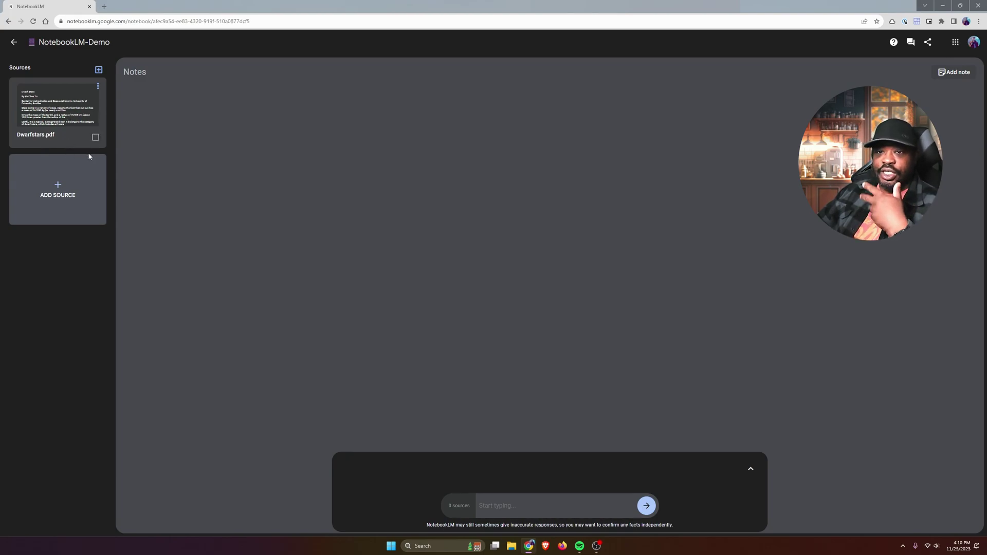
Review the Dwarfstars.pdf source guide summary, then close the viewer.
{"action": "left_click", "coordinate": [48, 114]}
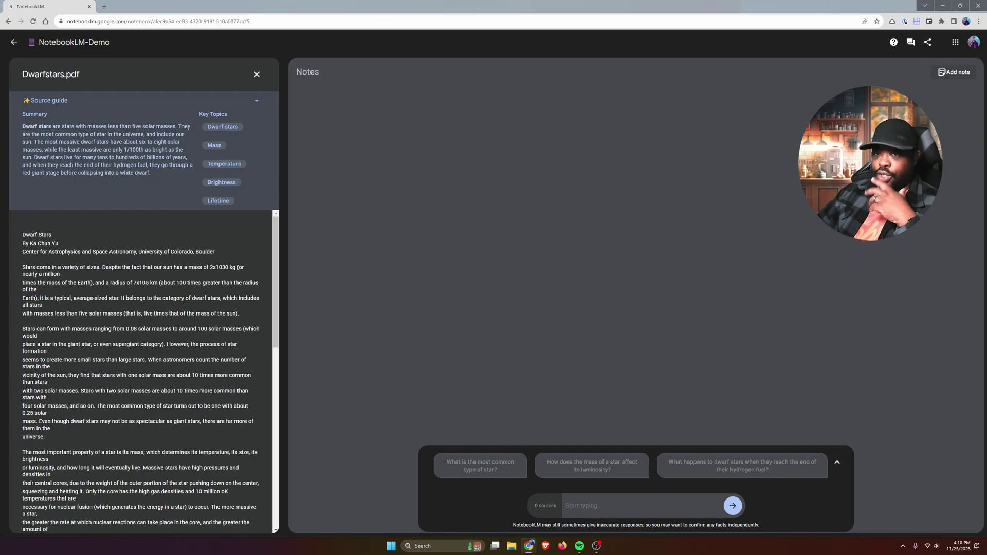
{"action": "left_click_drag", "start_coordinate": [150, 174], "coordinate": [21, 135]}
{"action": "left_click", "coordinate": [94, 178]}
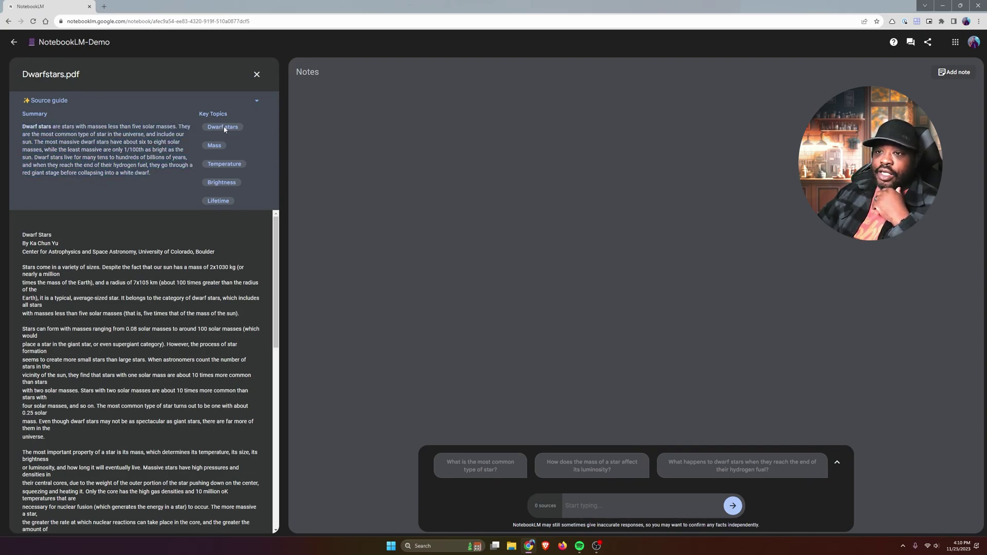
{"action": "left_click", "coordinate": [256, 101]}
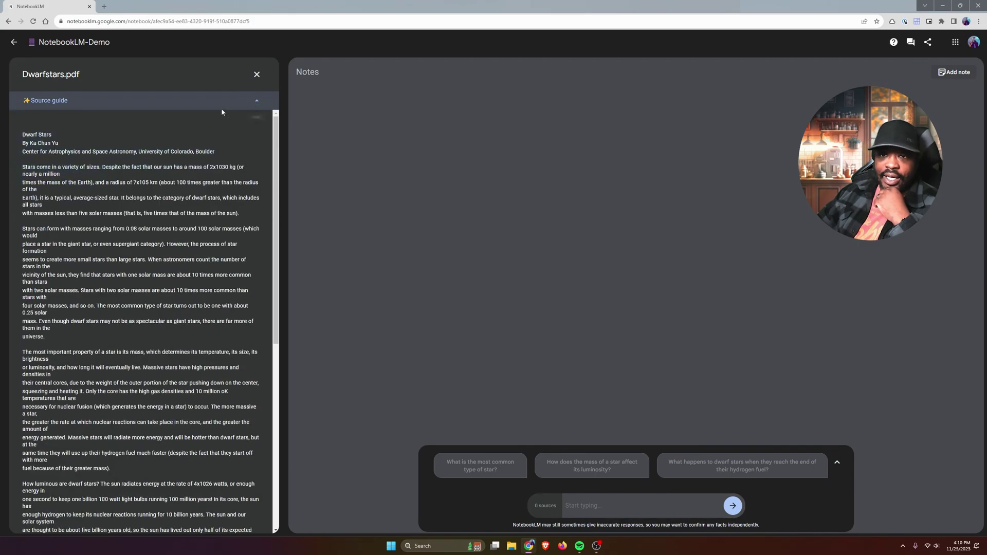
{"action": "left_click", "coordinate": [256, 74]}
Reopen and close the Dwarfstars.pdf viewer, then reload the page so chat counts 1 source.
{"action": "left_click", "coordinate": [67, 108]}
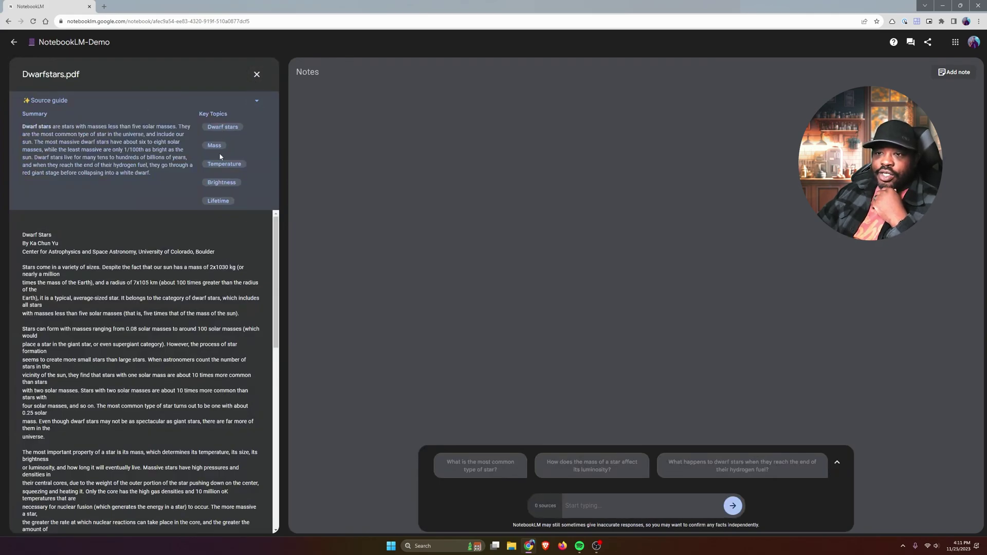
{"action": "left_click", "coordinate": [257, 74]}
{"action": "key", "text": "F5"}
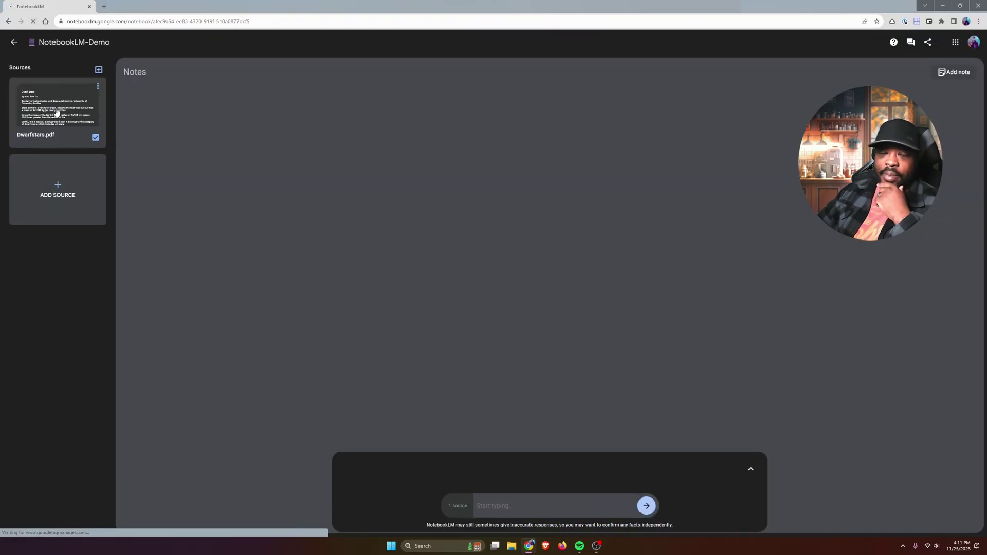
Use the 'dwarf stars' Key Topics chip in Dwarfstars.pdf to ask what the author says.
{"action": "left_click", "coordinate": [59, 110]}
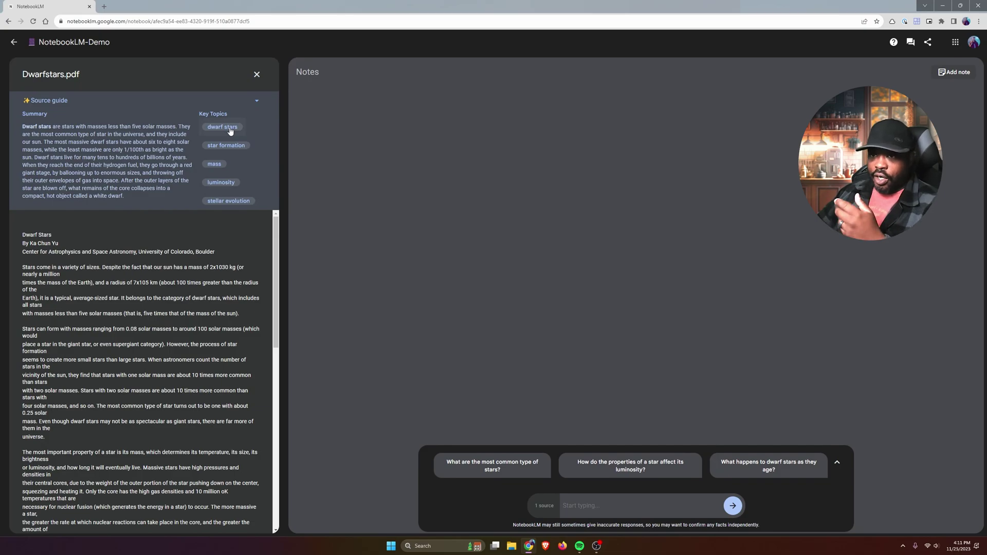
{"action": "left_click", "coordinate": [231, 131]}
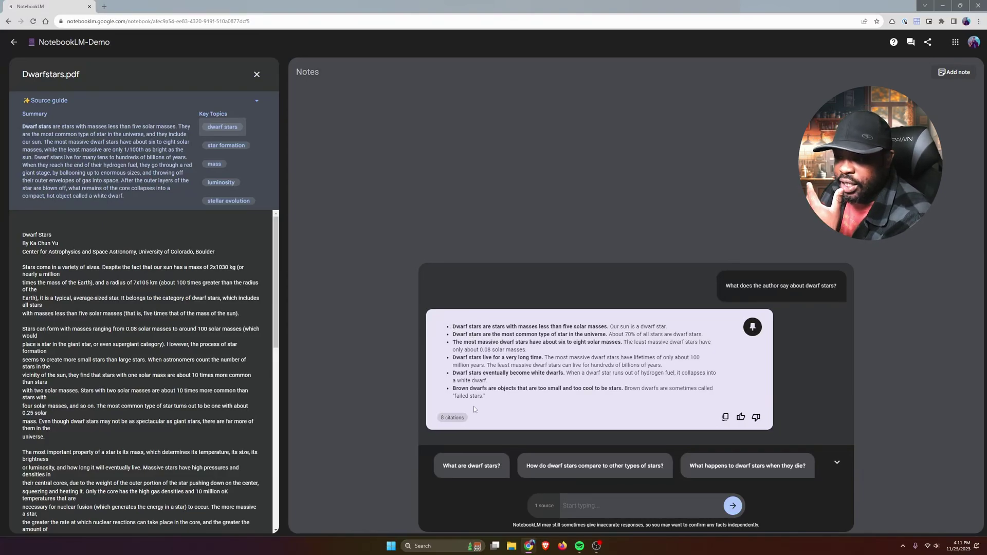
{"action": "left_click", "coordinate": [628, 508]}
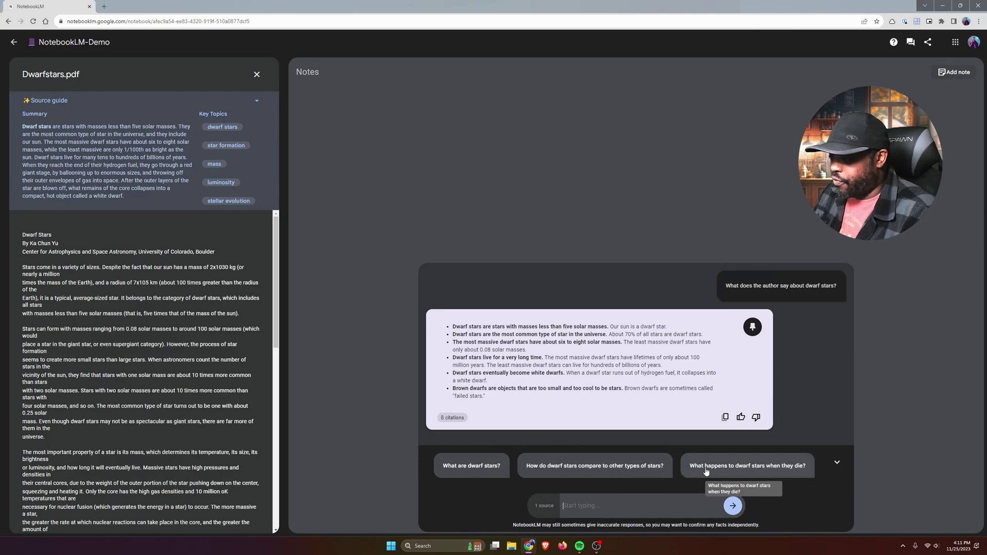
{"action": "left_click", "coordinate": [760, 466]}
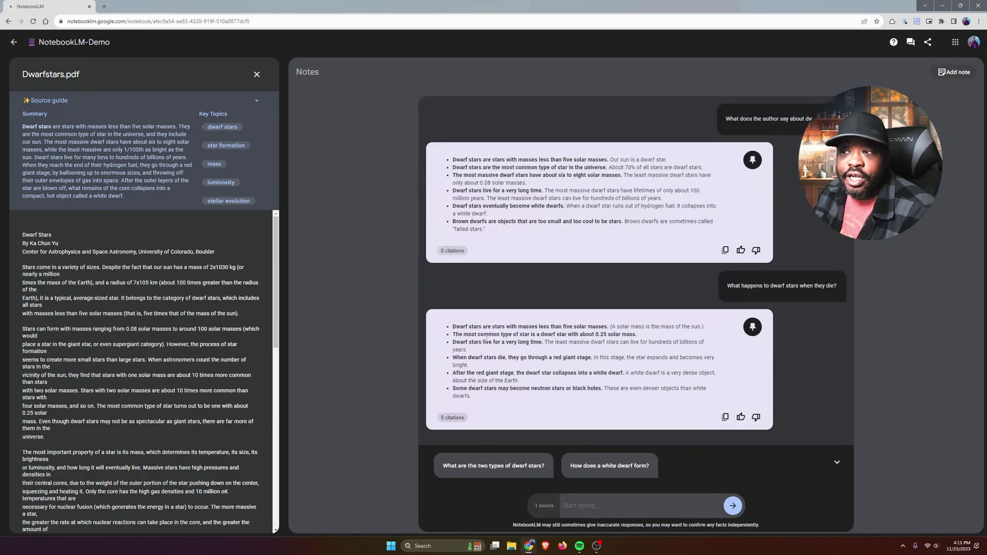
{"action": "left_click", "coordinate": [611, 506]}
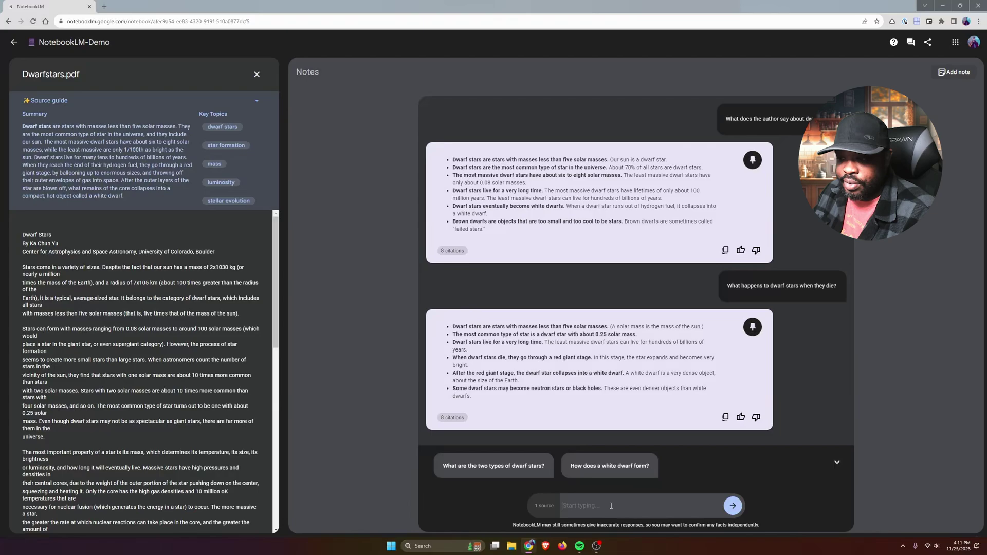
Pin the dwarf-star death answer as a note and retitle it 'Summary of Dwarf Stars'.
{"action": "left_click", "coordinate": [753, 331]}
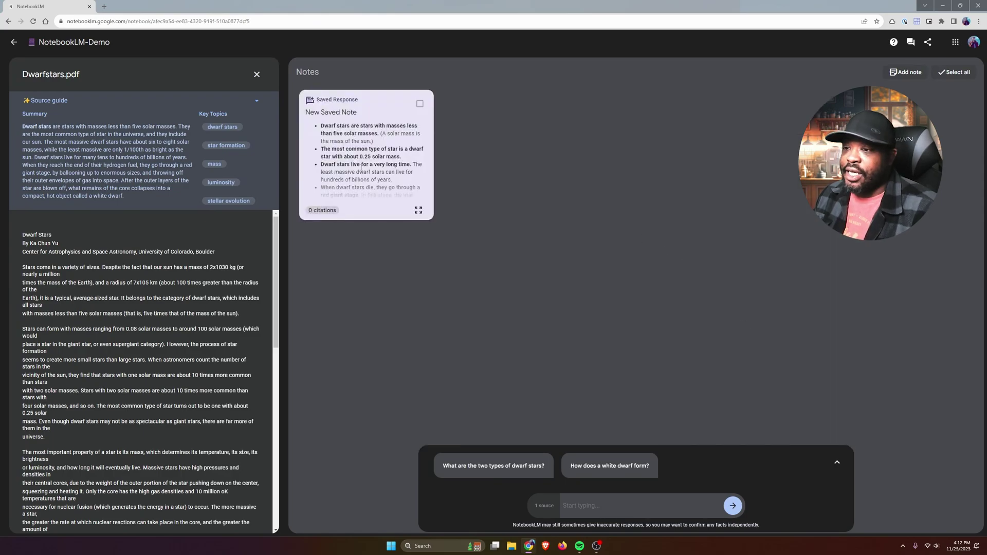
{"action": "left_click_drag", "start_coordinate": [338, 156], "coordinate": [403, 166]}
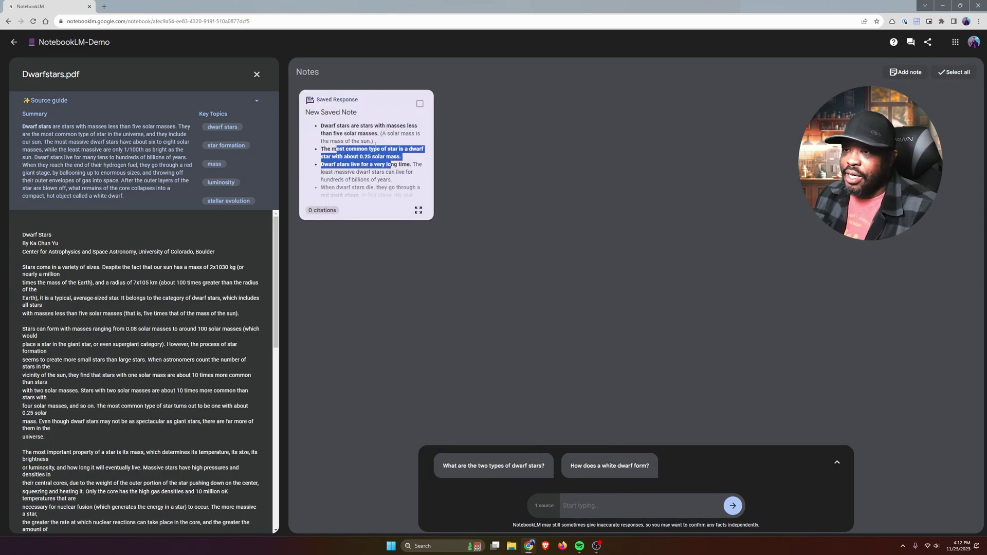
{"action": "triple_click", "coordinate": [342, 113]}
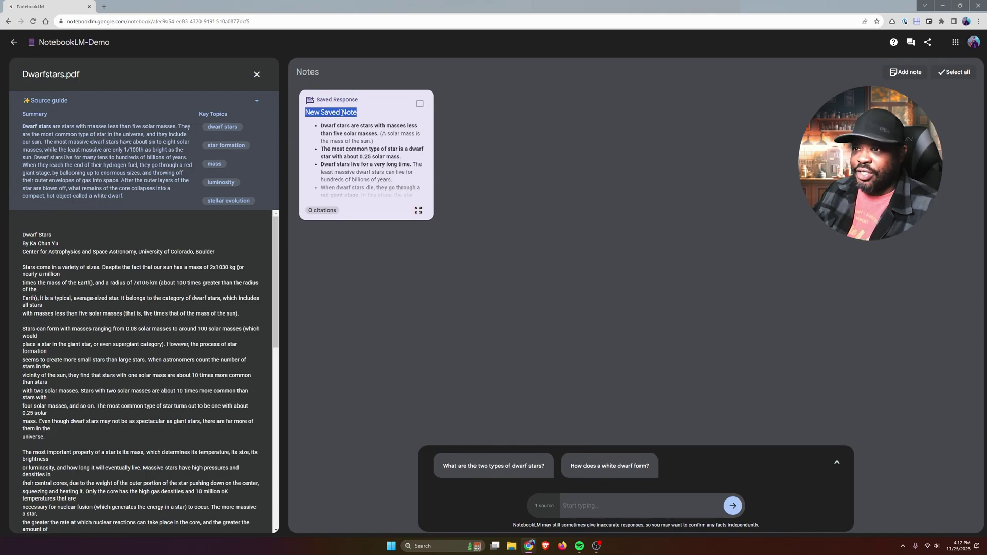
{"action": "left_click", "coordinate": [348, 98]}
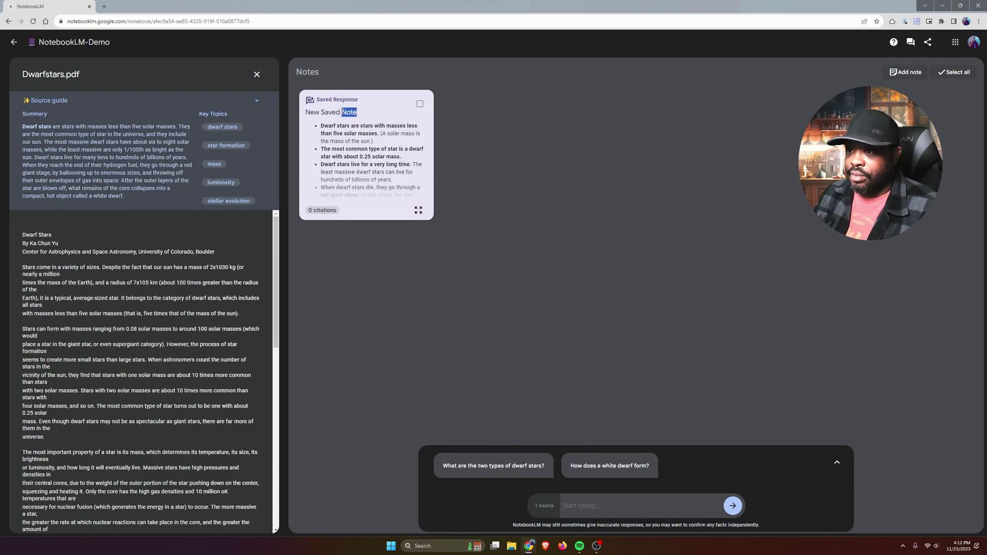
{"action": "left_click", "coordinate": [416, 210]}
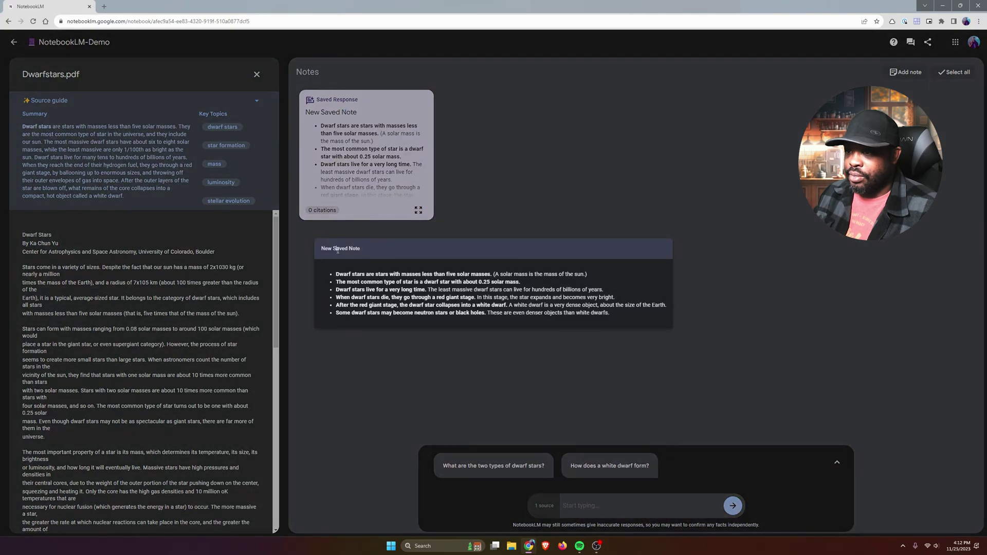
{"action": "left_click", "coordinate": [396, 221]}
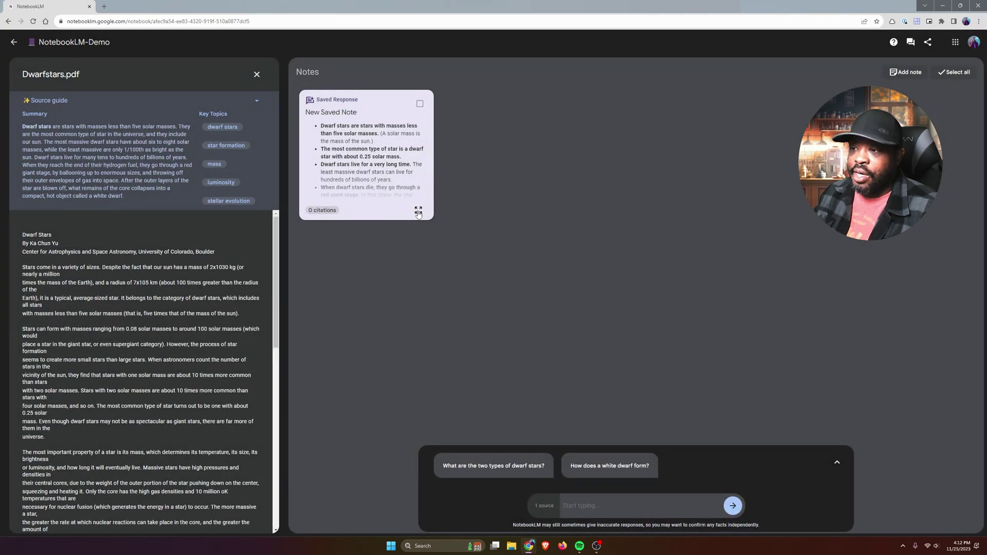
{"action": "left_click", "coordinate": [418, 211]}
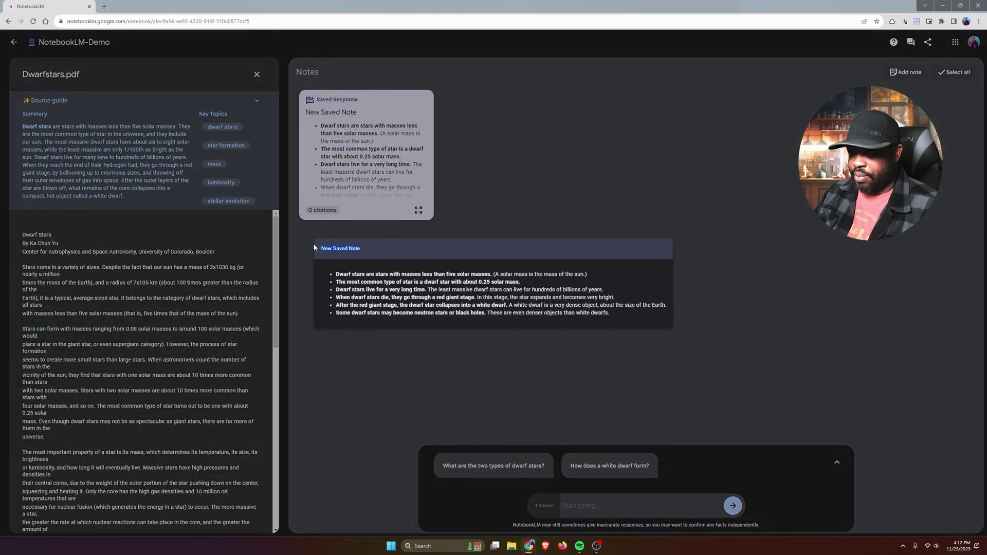
{"action": "type", "text": "Summary of Dw"}
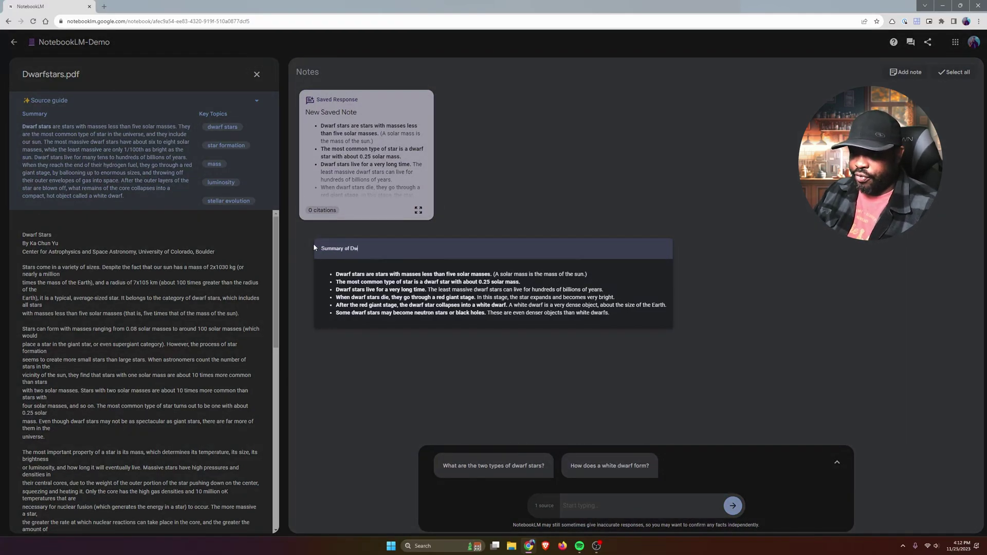
{"action": "type", "text": "arf Star"}
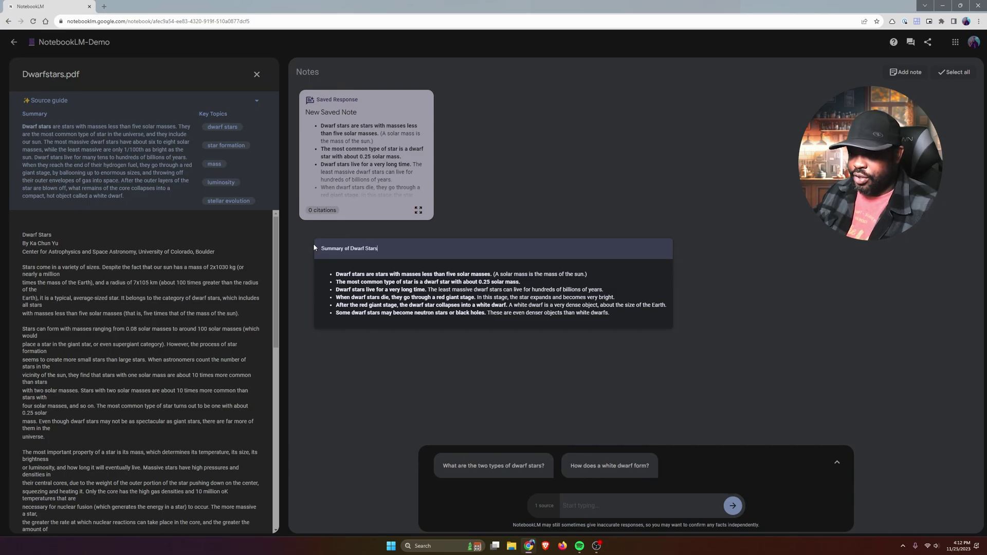
{"action": "type", "text": "s"}
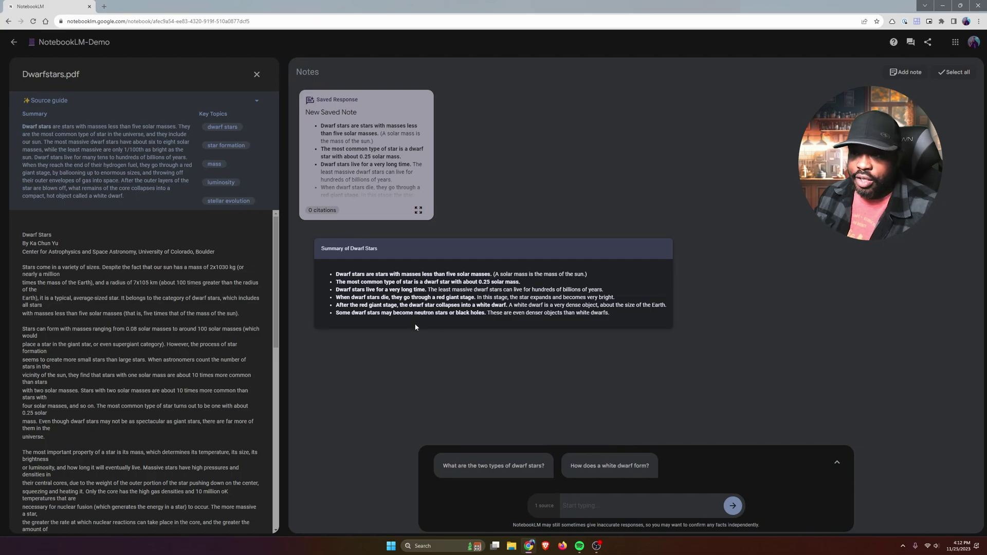
{"action": "left_click", "coordinate": [467, 360]}
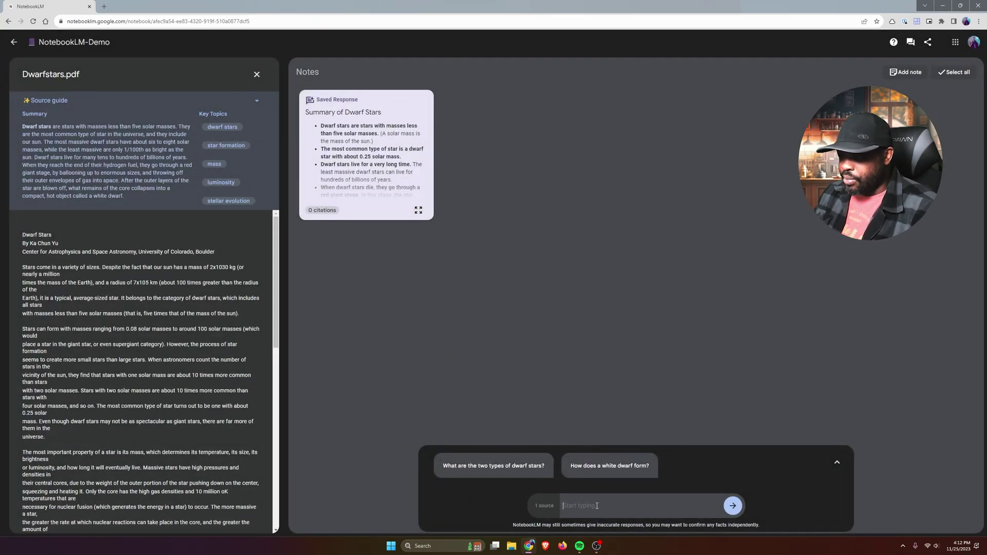
Ask how a white dwarf forms, request a numeric list of research items, and begin asking about the oldest dwarf star.
{"action": "left_click", "coordinate": [582, 471]}
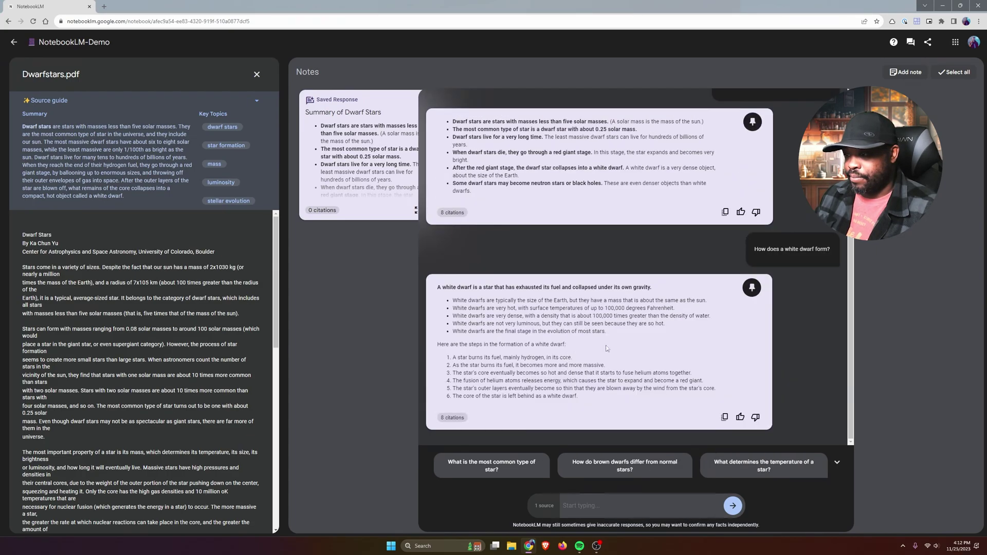
{"action": "left_click", "coordinate": [610, 505]}
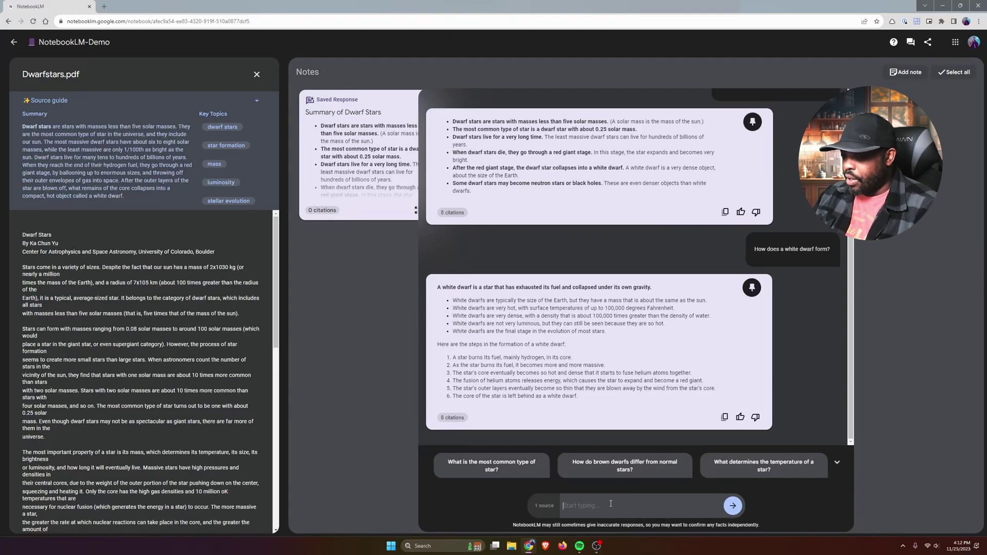
{"action": "type", "text": "generate my a"}
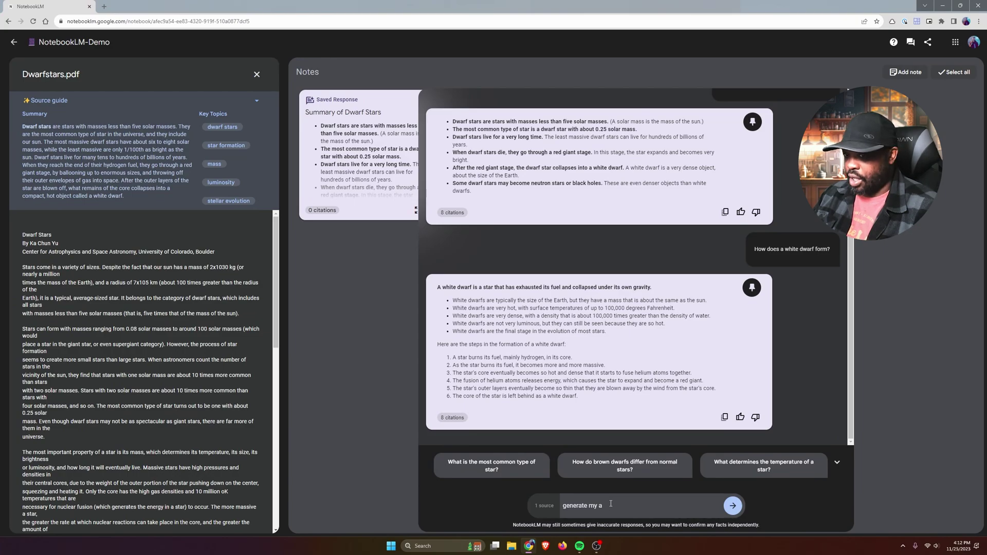
{"action": "type", "text": " numeric list of "}
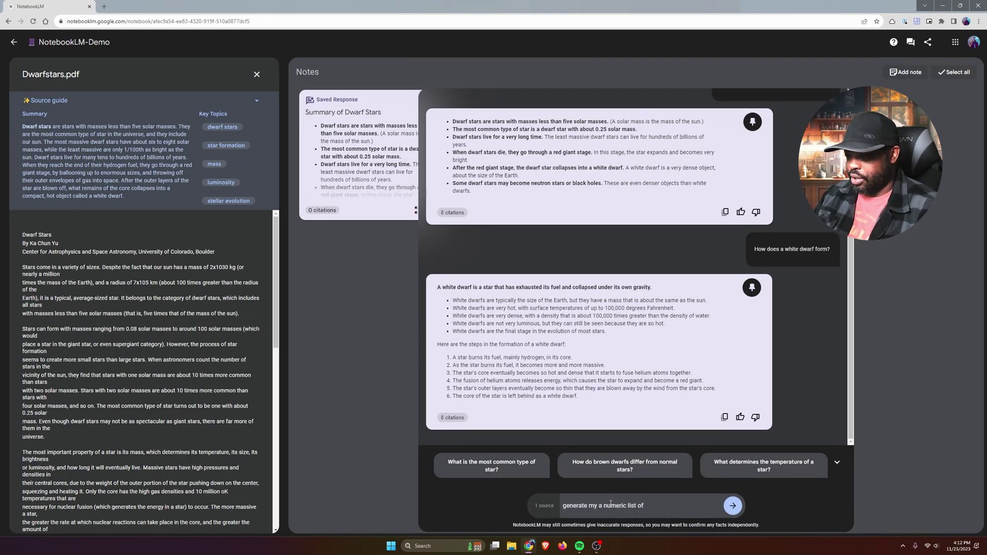
{"action": "type", "text": "research items"}
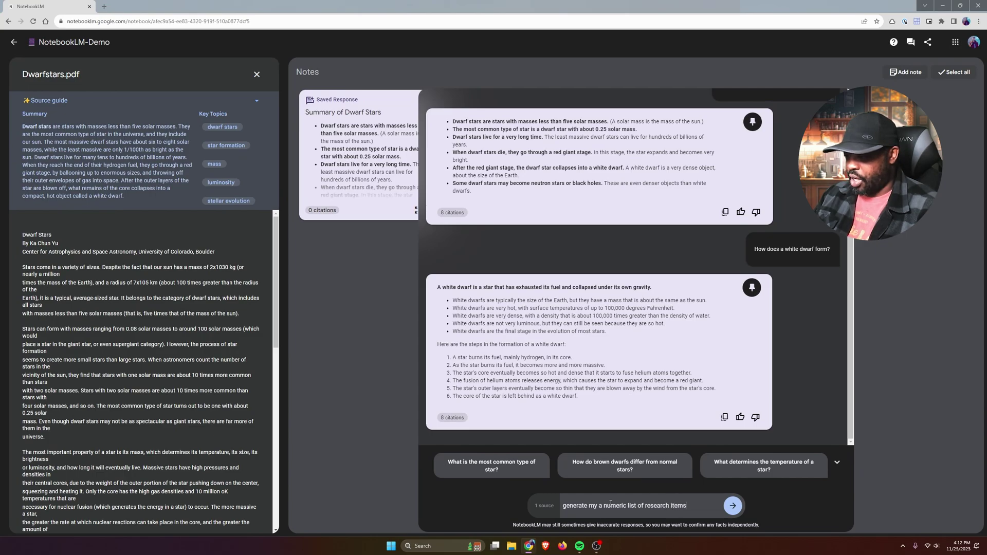
{"action": "key", "text": "Return"}
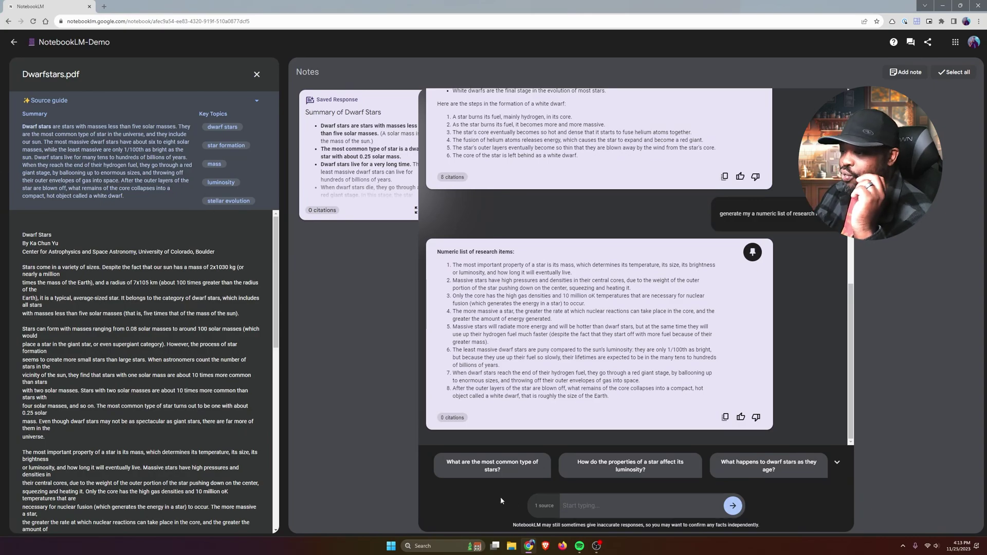
{"action": "type", "text": "What does the "}
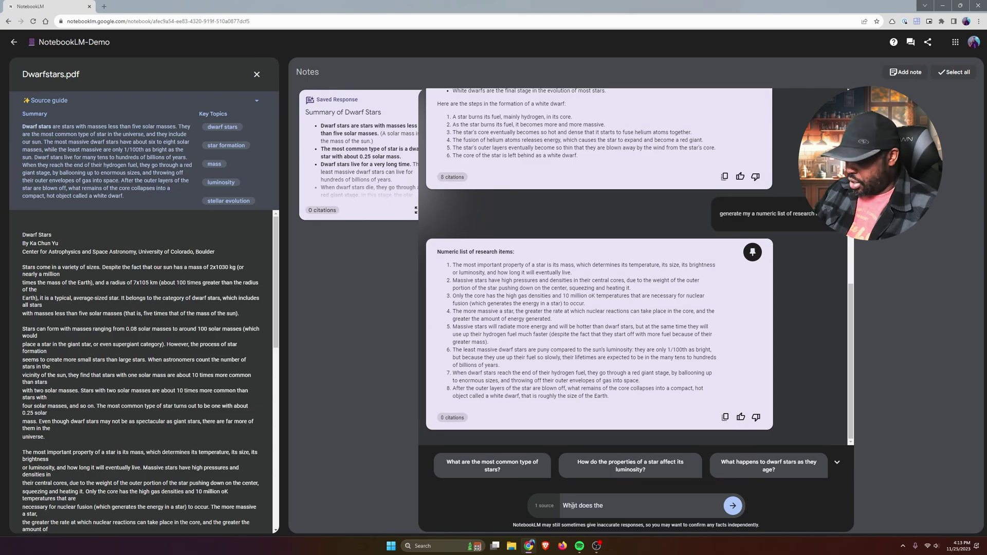
{"action": "key", "text": "BackSpace"}
{"action": "key", "text": "BackSpace"}
{"action": "key", "text": "BackSpace"}
{"action": "key", "text": "BackSpace"}
{"action": "key", "text": "BackSpace"}
{"action": "key", "text": "BackSpace"}
{"action": "key", "text": "BackSpace"}
{"action": "key", "text": "BackSpace"}
{"action": "key", "text": "BackSpace"}
{"action": "type", "text": "is the "}
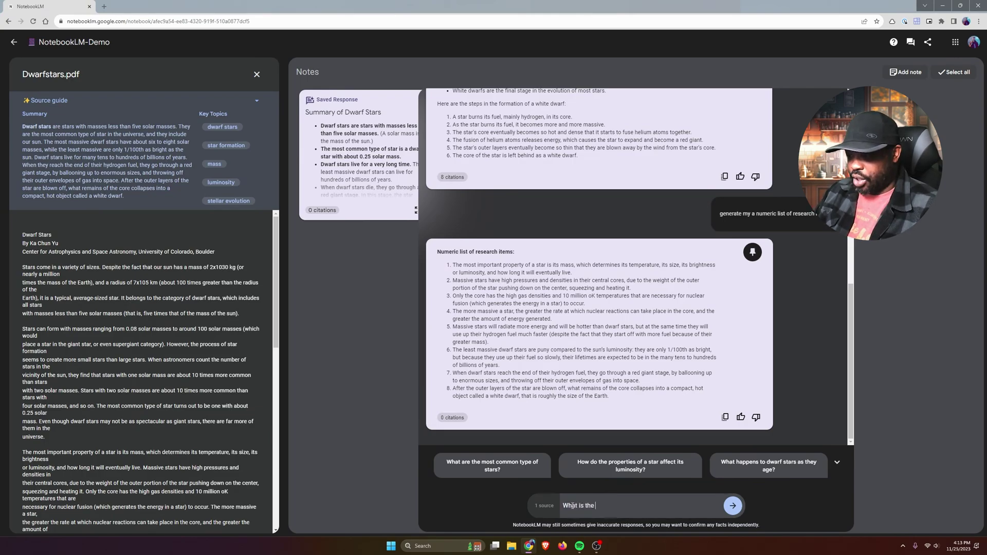
{"action": "type", "text": "oldest d"}
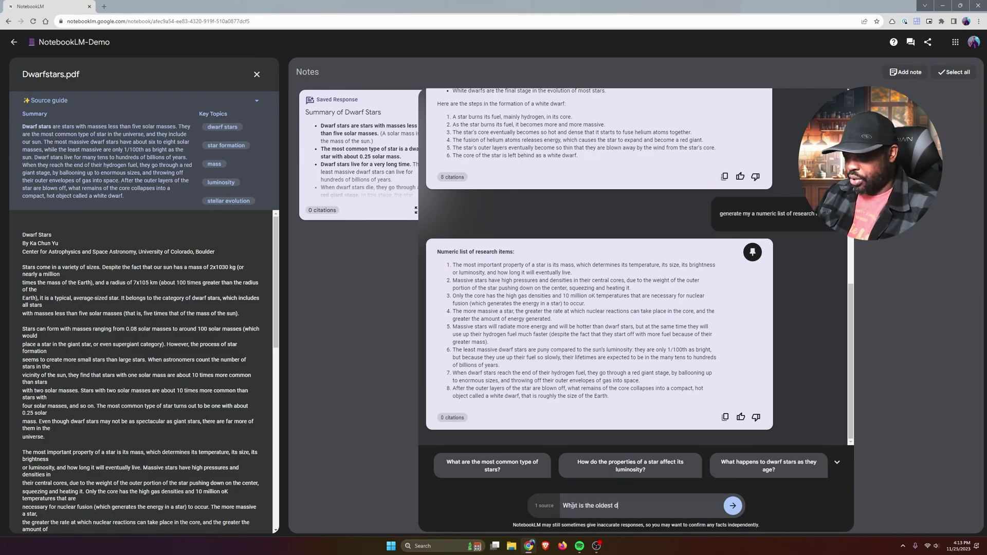
{"action": "type", "text": "warf star"}
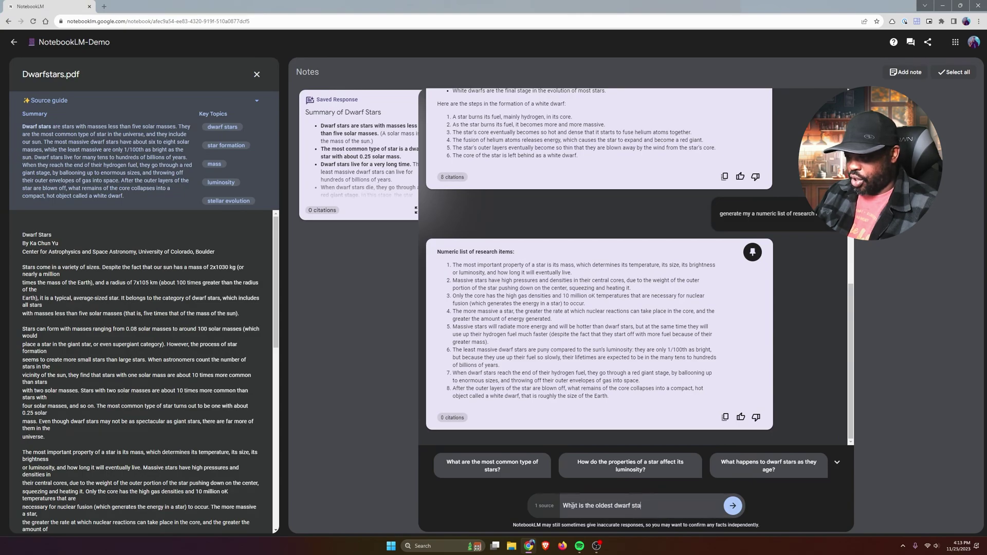